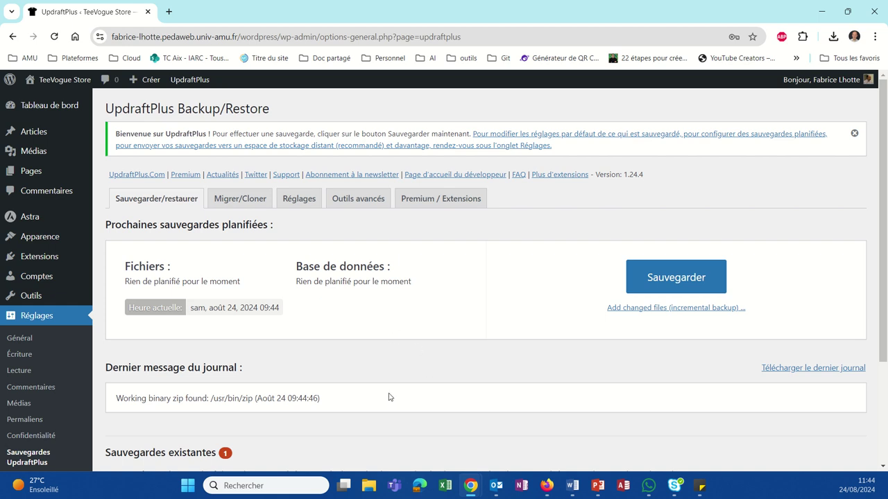
# Restore the Aug 24, 2024 9:42 backup with its Extensions, Thèmes, Téléversements, Autres and Base de données components.
pyautogui.scroll(-3, 389, 388)
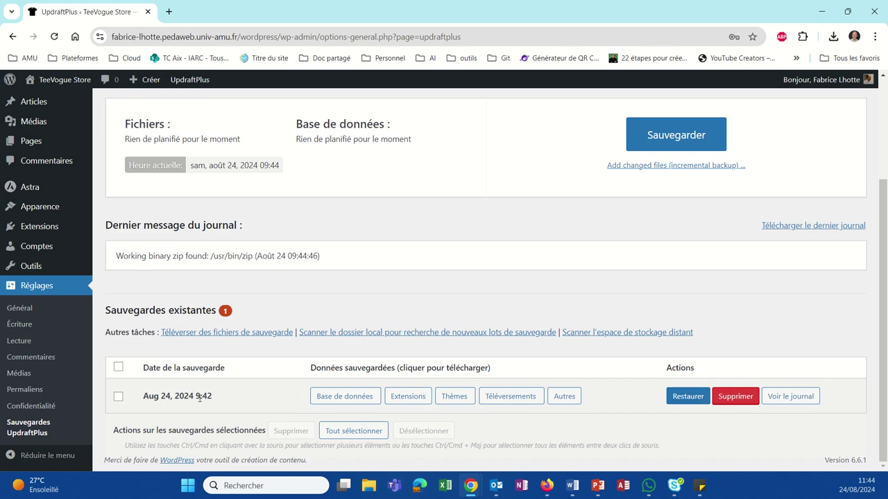
pyautogui.click(682, 394)
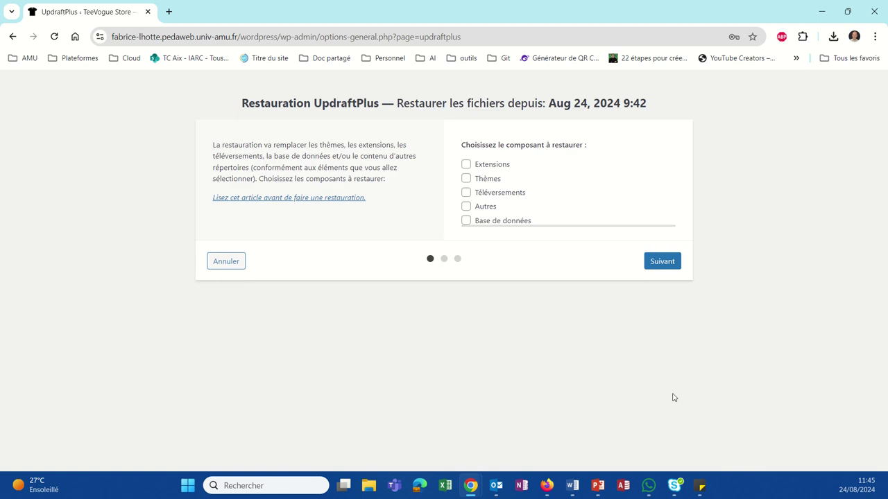
pyautogui.click(466, 164)
pyautogui.click(466, 178)
pyautogui.click(466, 195)
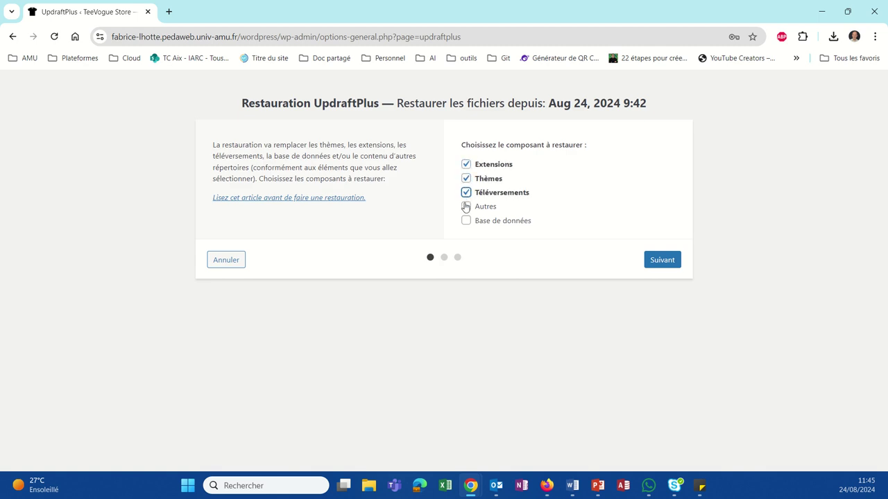
pyautogui.click(466, 206)
pyautogui.click(468, 222)
pyautogui.click(655, 262)
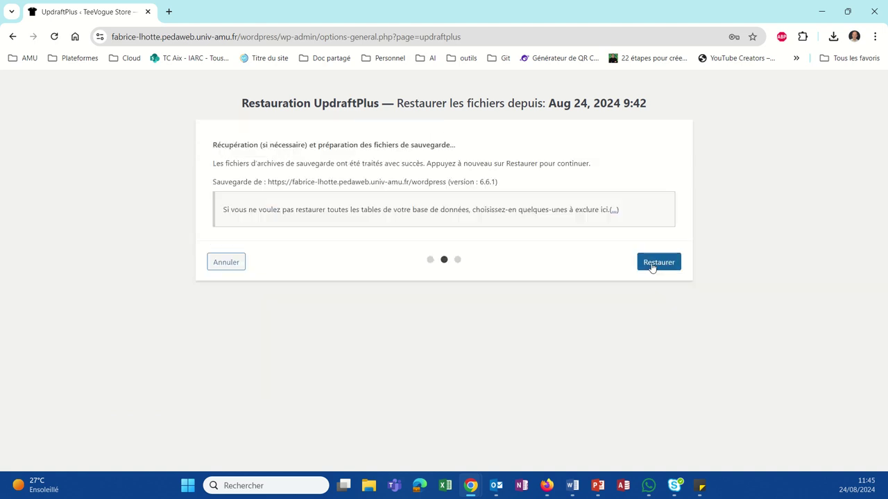
pyautogui.click(646, 264)
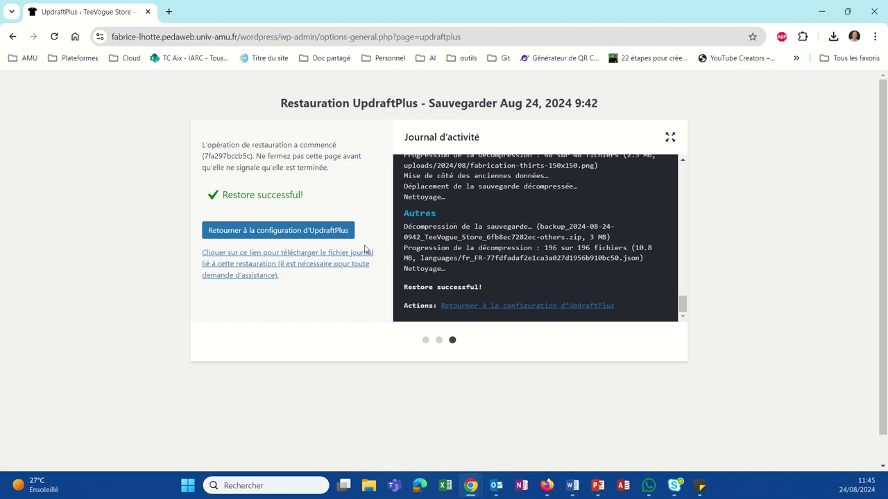
# Return to the UpdraftPlus configuration and open the list of all posts to check the restored articles.
pyautogui.click(290, 232)
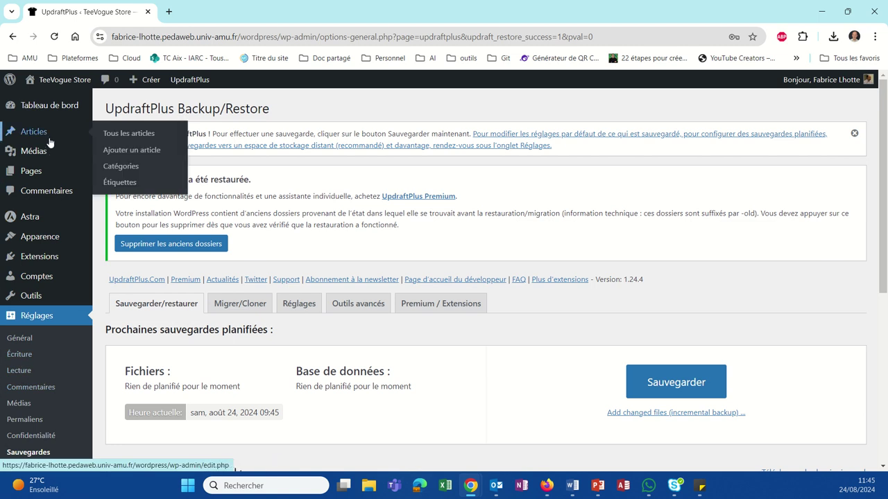
pyautogui.click(49, 139)
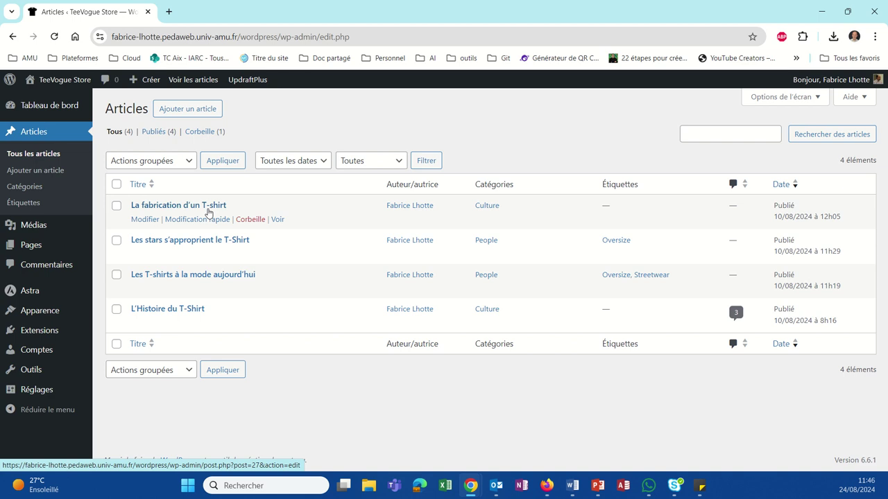
# In the UpdraftPlus settings, schedule the file backups as Daily and retain 10 scheduled backups.
pyautogui.moveTo(85, 298)
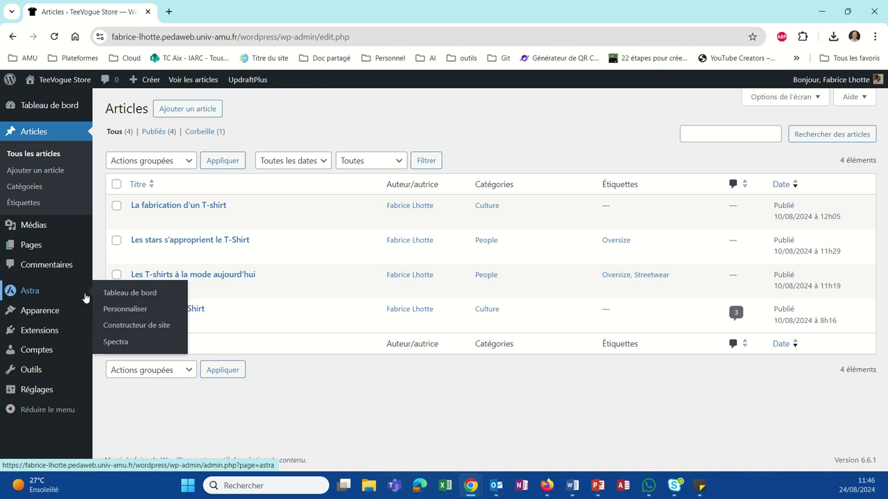
pyautogui.moveTo(38, 394)
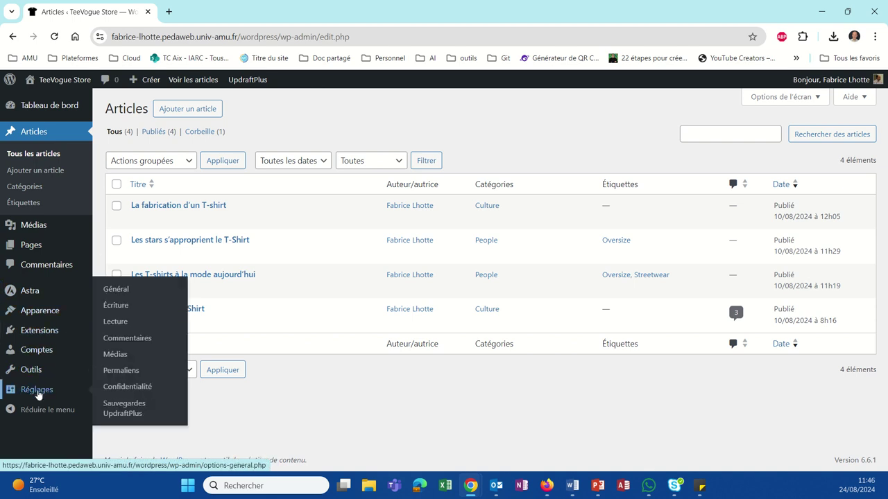
pyautogui.click(121, 410)
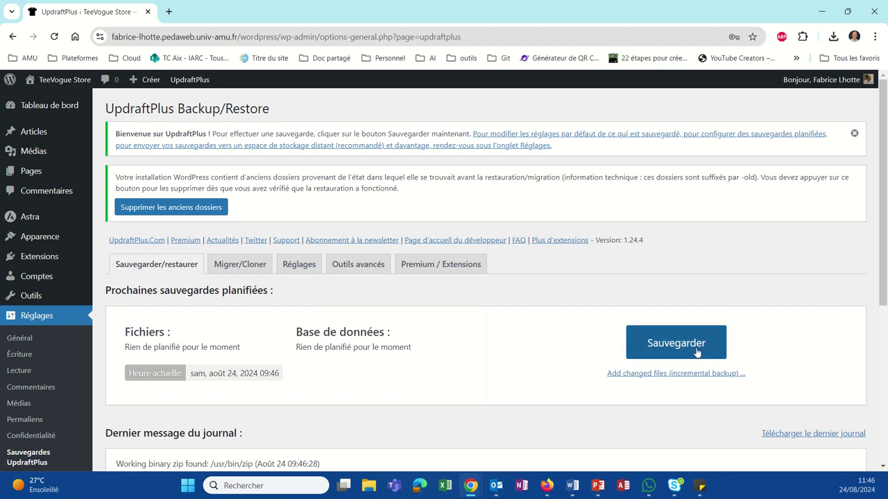
pyautogui.click(302, 269)
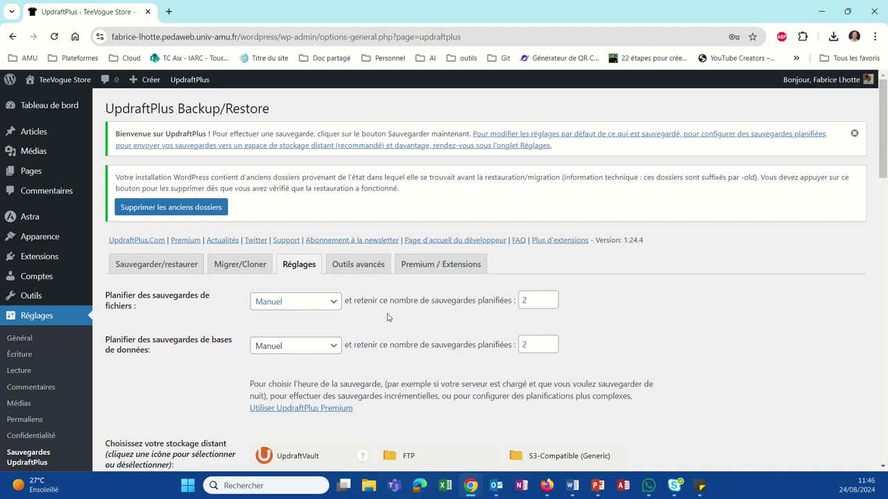
pyautogui.click(334, 303)
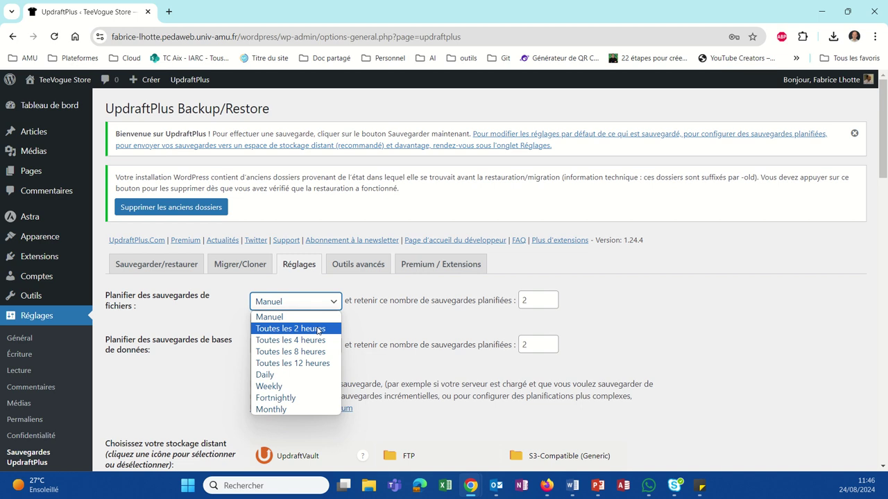
pyautogui.click(288, 374)
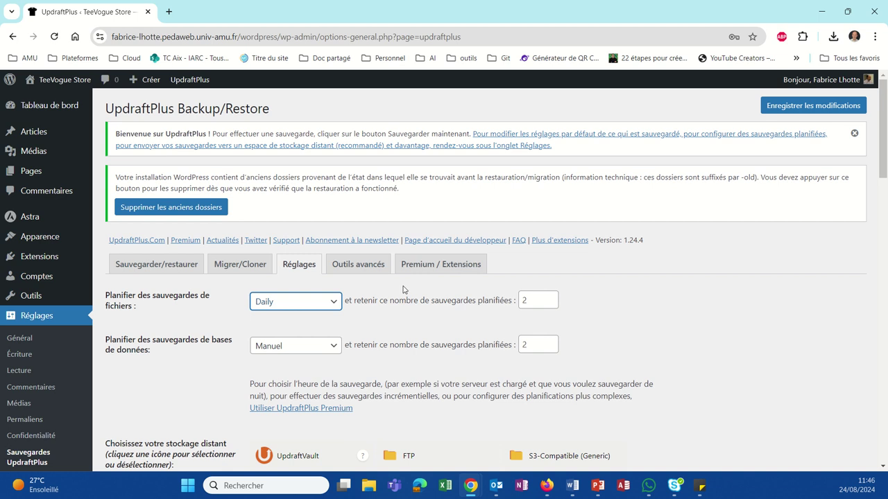
pyautogui.click(525, 300)
pyautogui.doubleClick(524, 299)
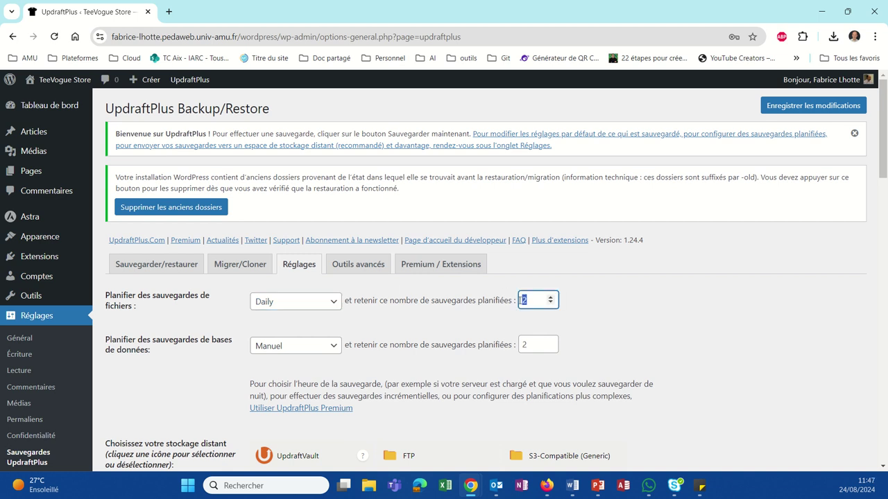
pyautogui.write('10')
# Schedule the database backups as Daily and retain 10 scheduled backups.
pyautogui.click(332, 347)
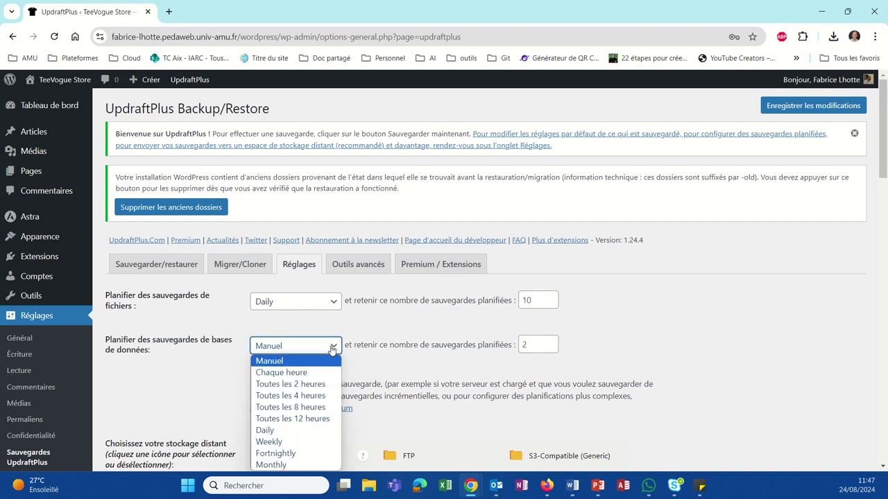
pyautogui.click(267, 430)
pyautogui.doubleClick(551, 344)
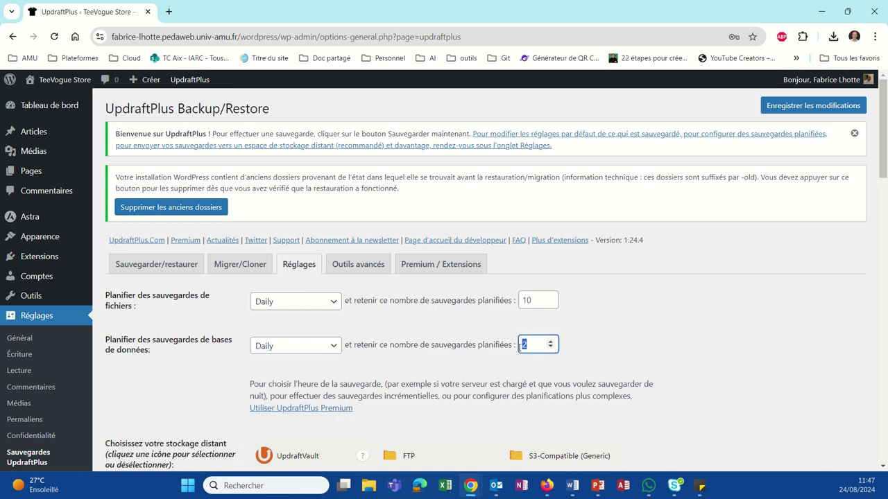
pyautogui.write('10')
# Review the remaining backup options and save the changes to the UpdraftPlus settings.
pyautogui.scroll(-1, 207, 377)
pyautogui.scroll(-1, 198, 348)
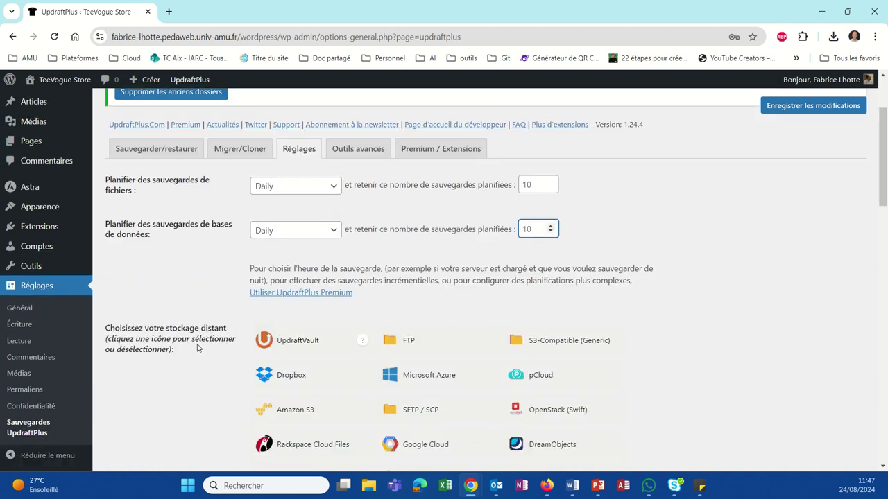
pyautogui.scroll(1, 197, 344)
pyautogui.scroll(-1, 193, 333)
pyautogui.scroll(-15, 193, 332)
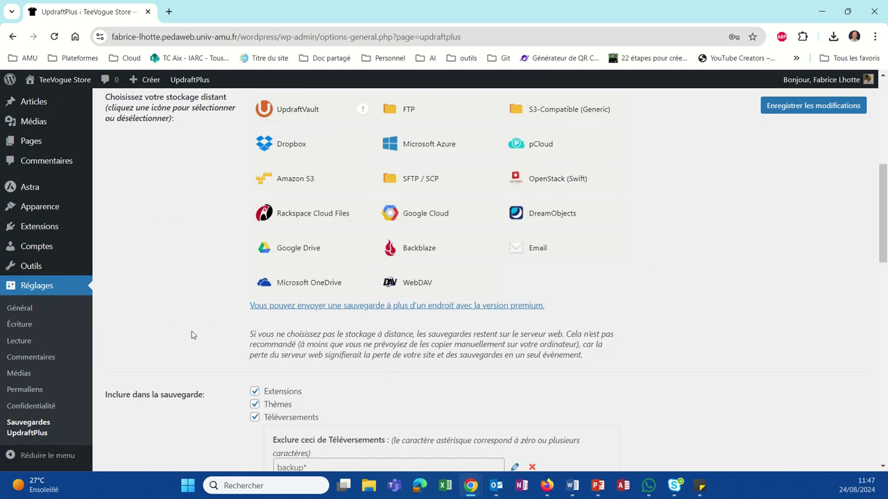
pyautogui.scroll(-2, 192, 335)
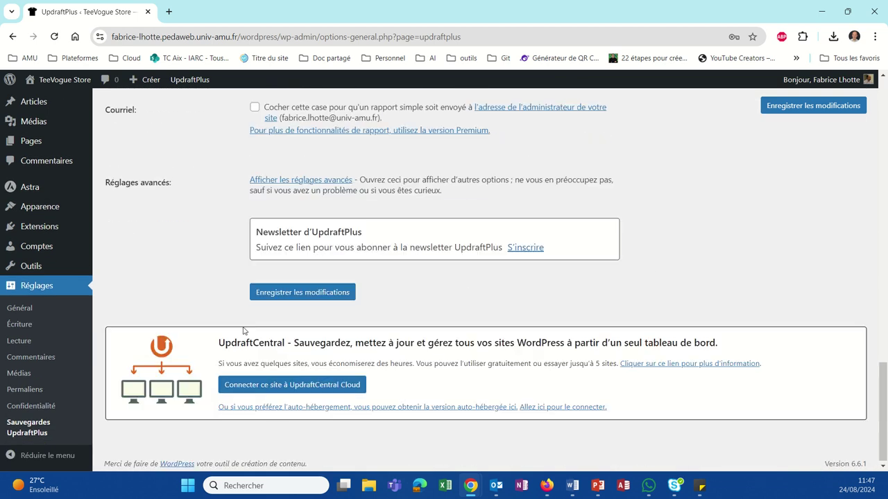
pyautogui.rightClick(274, 302)
pyautogui.click(269, 293)
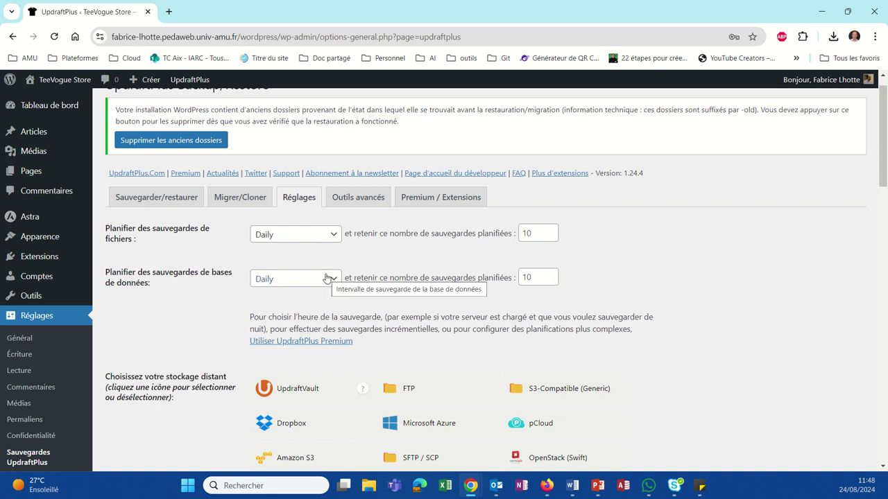
# Choose Google Drive as the remote storage for the backups and save the settings.
pyautogui.scroll(-1, 215, 334)
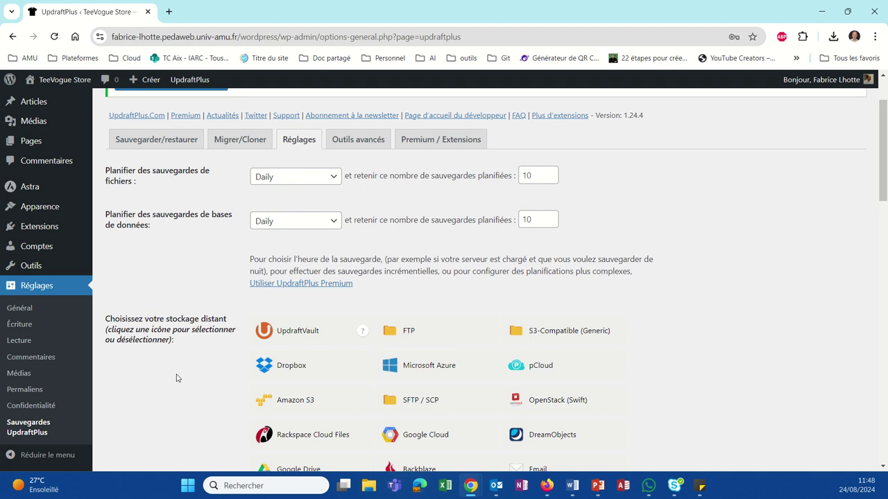
pyautogui.scroll(-2, 176, 378)
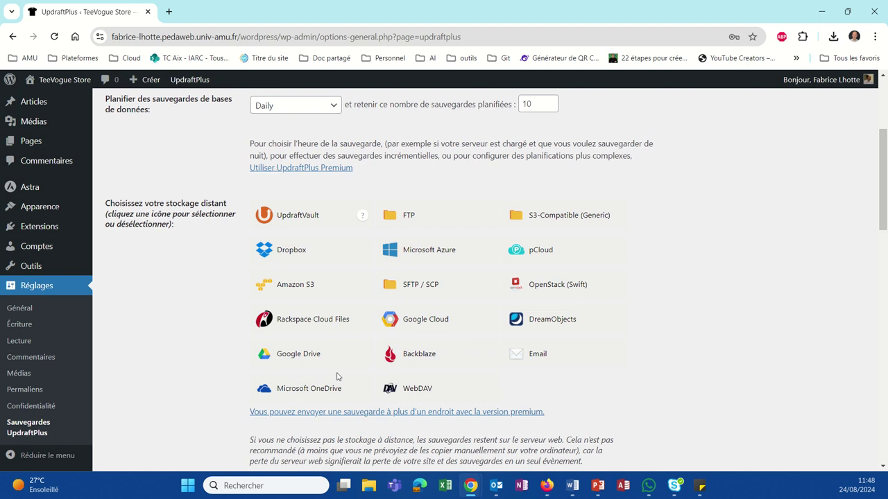
pyautogui.click(288, 354)
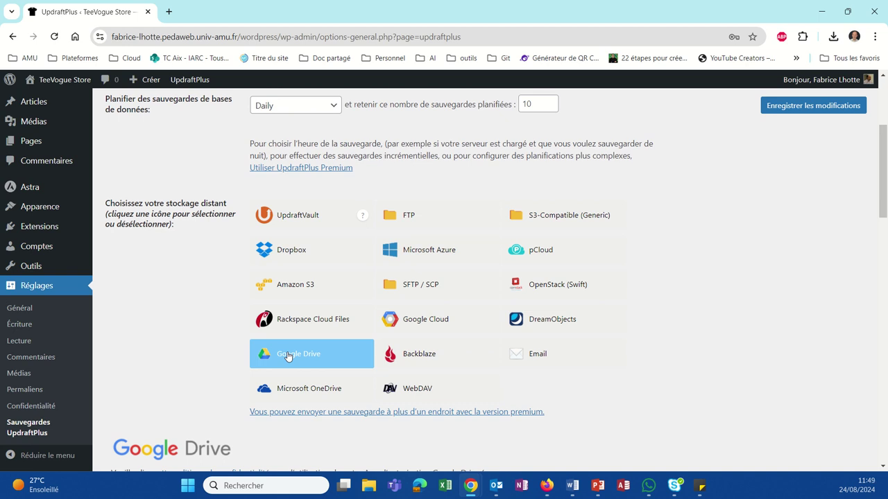
pyautogui.scroll(-2, 201, 416)
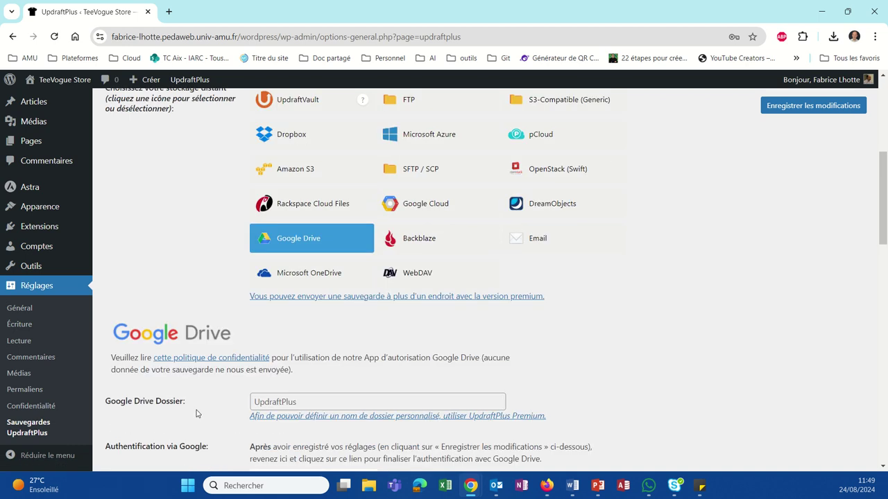
pyautogui.scroll(-1, 197, 414)
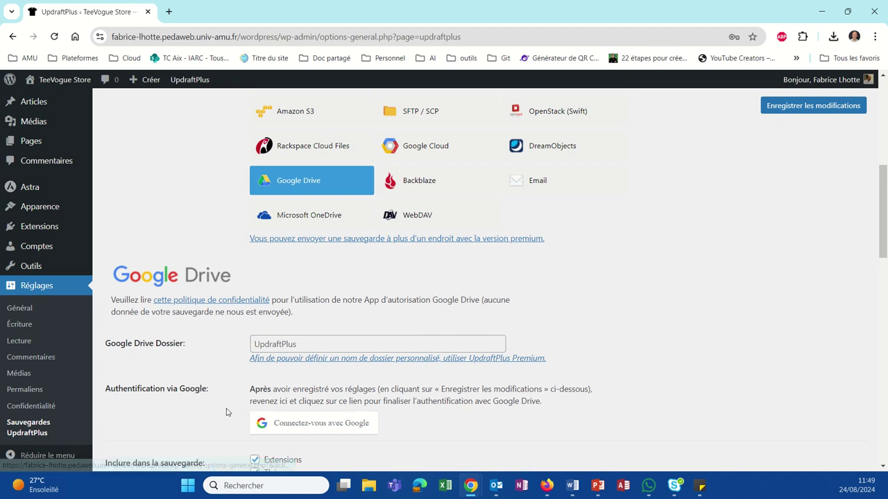
pyautogui.scroll(-1, 243, 404)
pyautogui.click(278, 373)
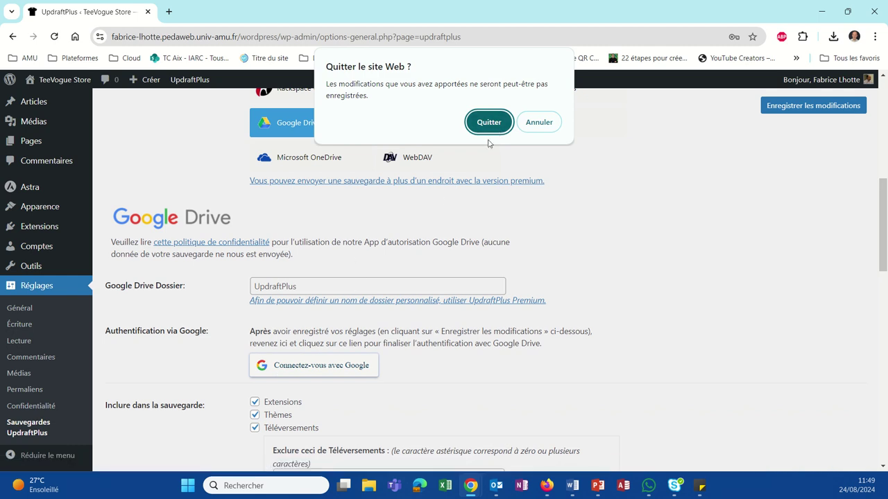
pyautogui.click(545, 128)
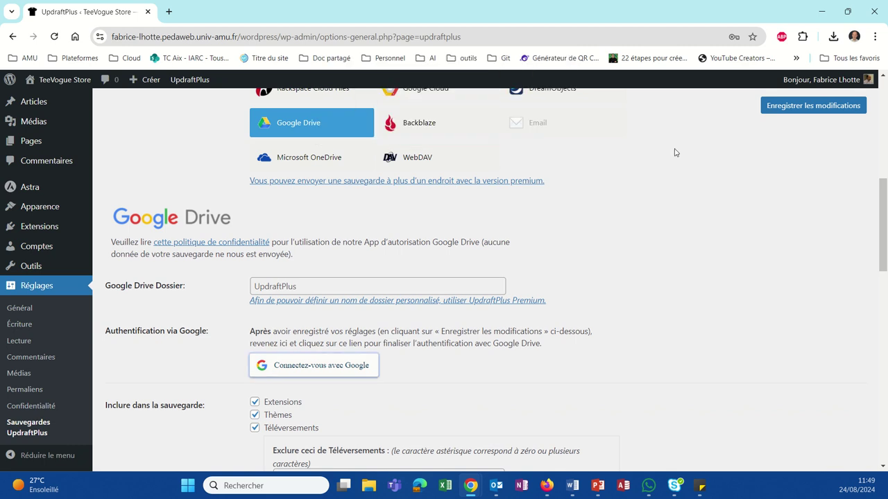
pyautogui.click(792, 104)
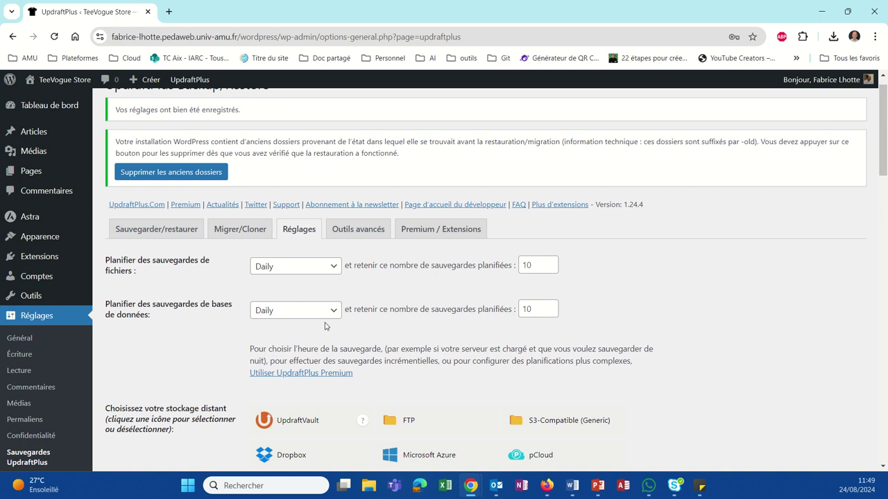
# Authenticate Google Drive with the third listed Google account, allow UpdraftPlus access and complete the setup.
pyautogui.scroll(-3, 154, 372)
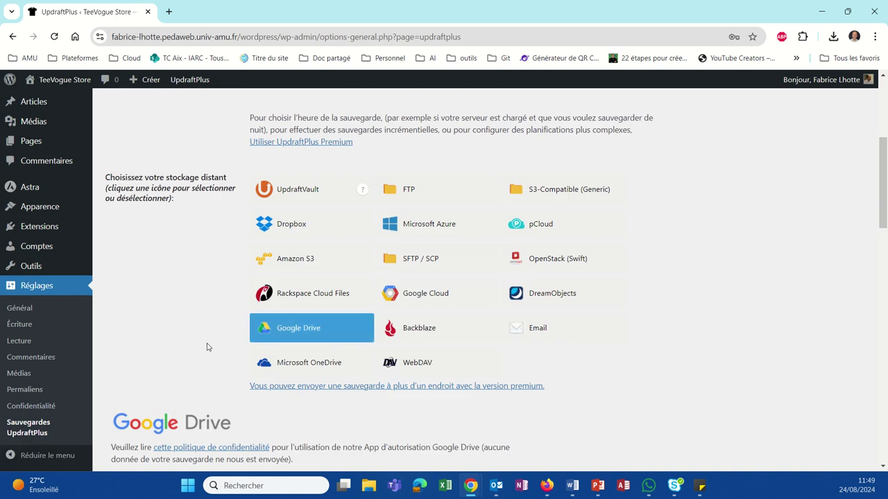
pyautogui.scroll(-2, 197, 349)
pyautogui.click(311, 403)
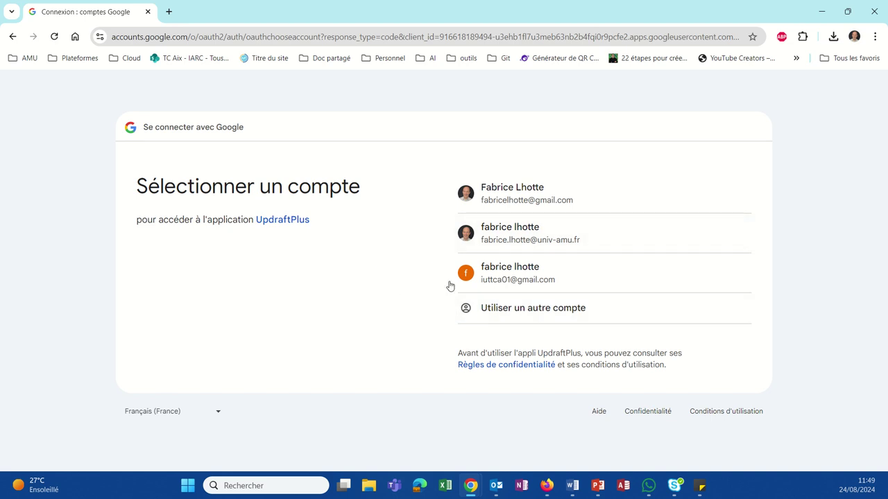
pyautogui.click(495, 284)
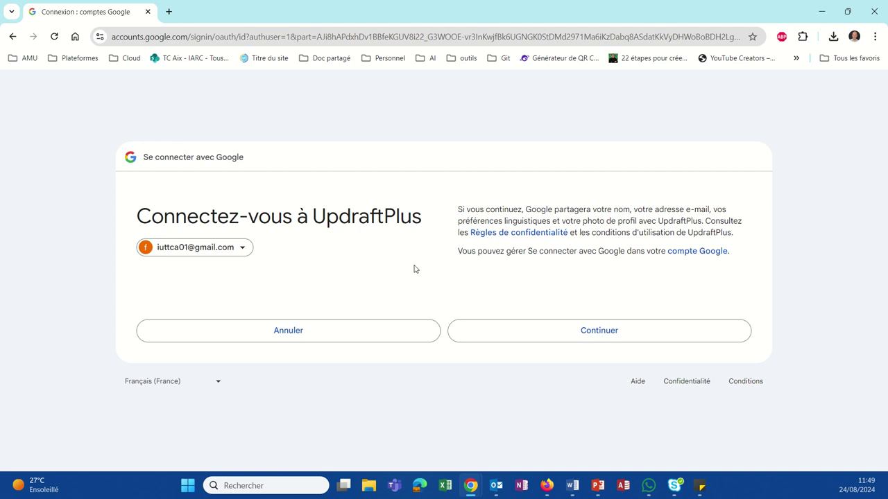
pyautogui.click(515, 332)
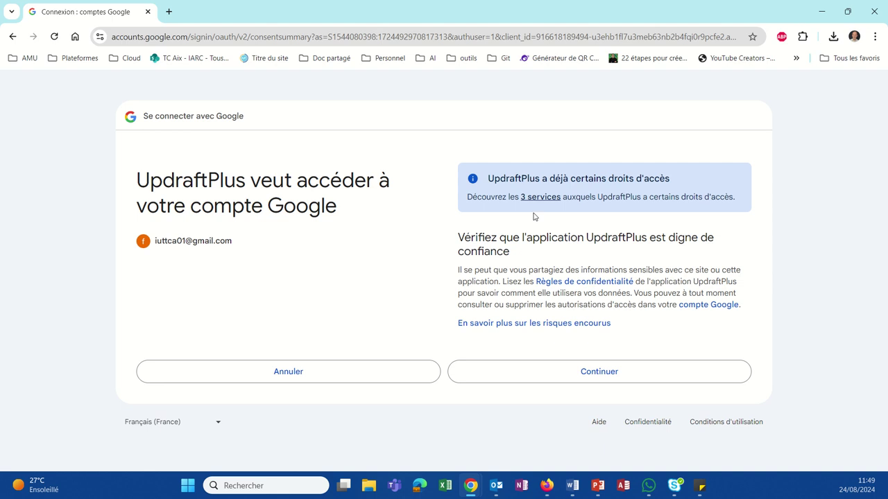
pyautogui.click(562, 373)
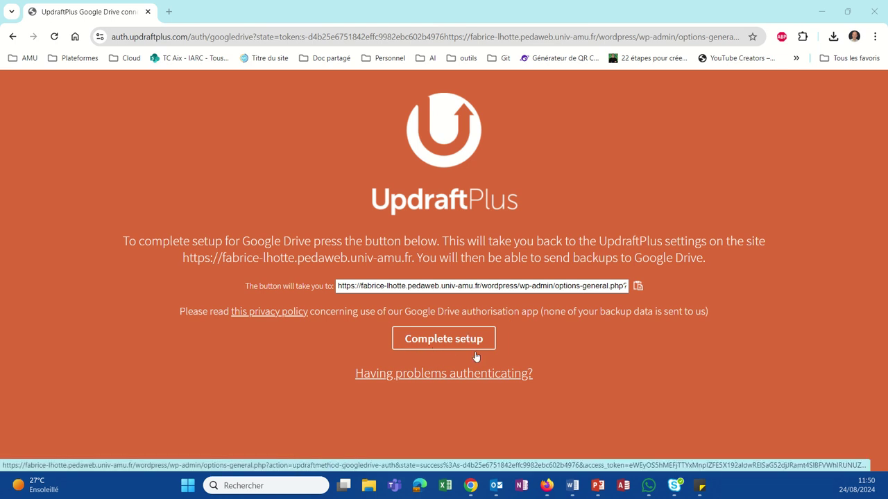
pyautogui.click(445, 343)
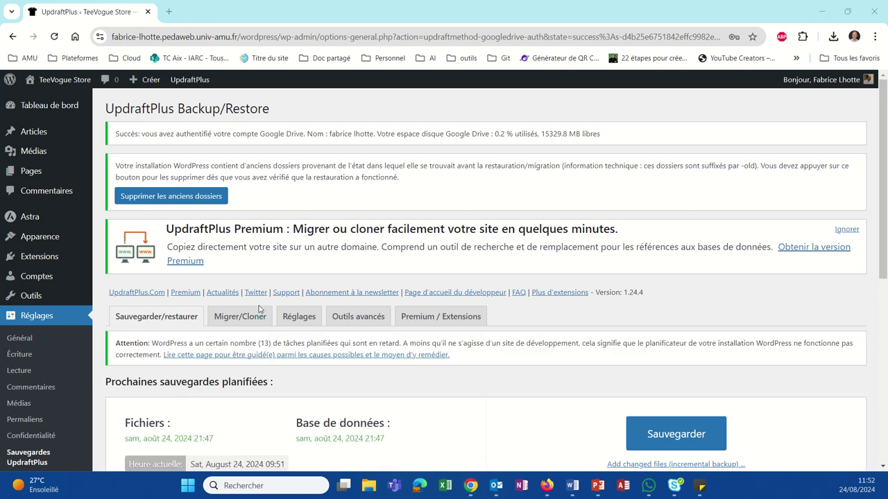
pyautogui.scroll(-3, 259, 310)
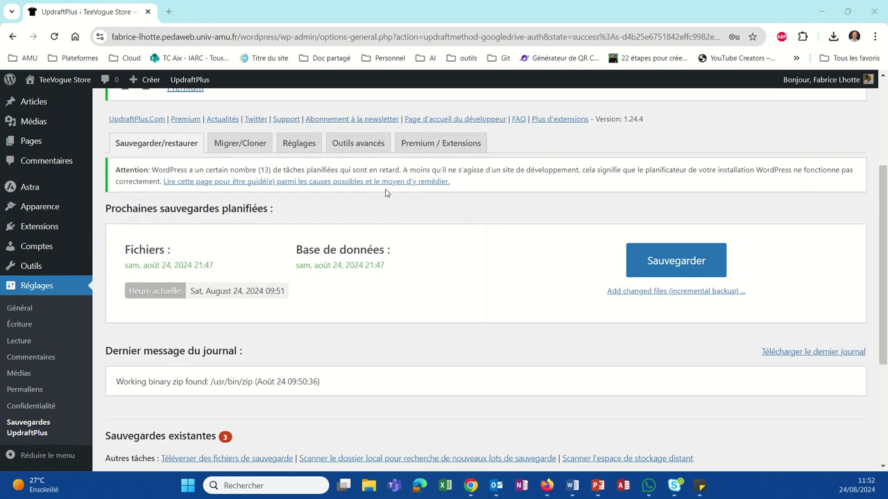
# Run a new backup that includes the database and files and is sent to remote storage, and display it among the existing backups.
pyautogui.click(671, 262)
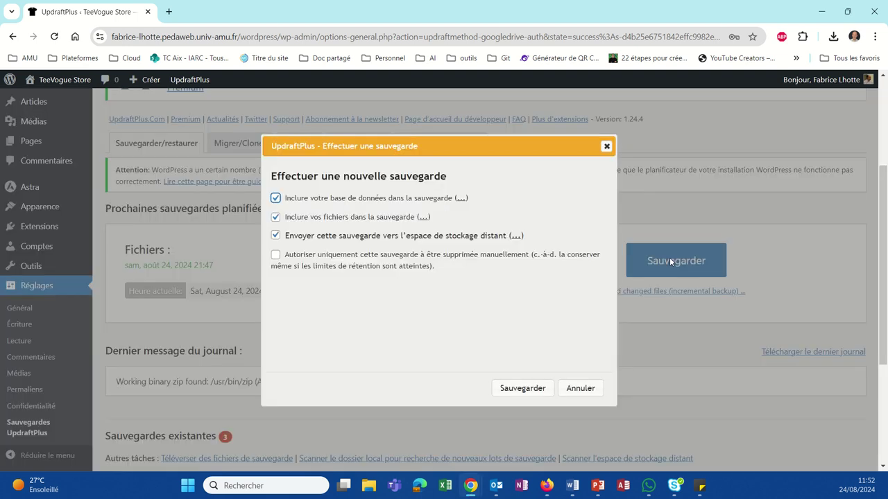
pyautogui.click(521, 388)
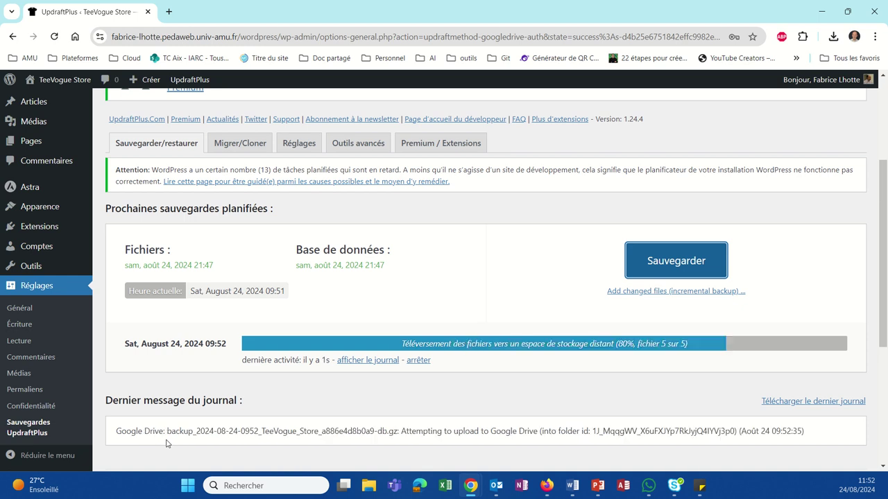
pyautogui.scroll(-2, 203, 400)
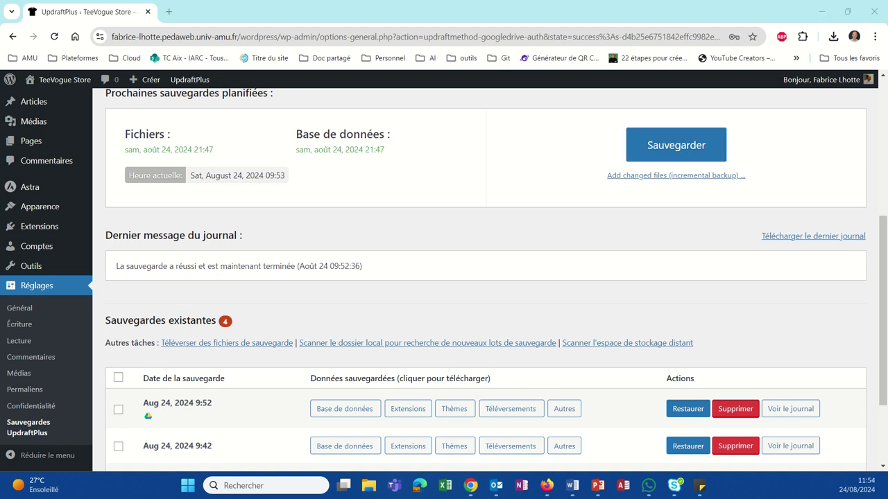
# Switch to Google Drive in Firefox and open the UpdraftPlus folder in Mon Drive.
pyautogui.moveTo(887, 388); pyautogui.dragTo(388, 6)
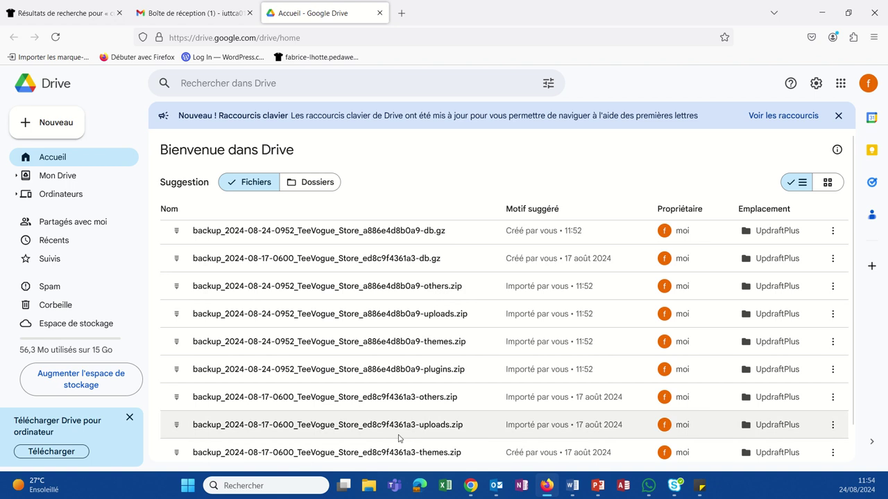
pyautogui.click(61, 179)
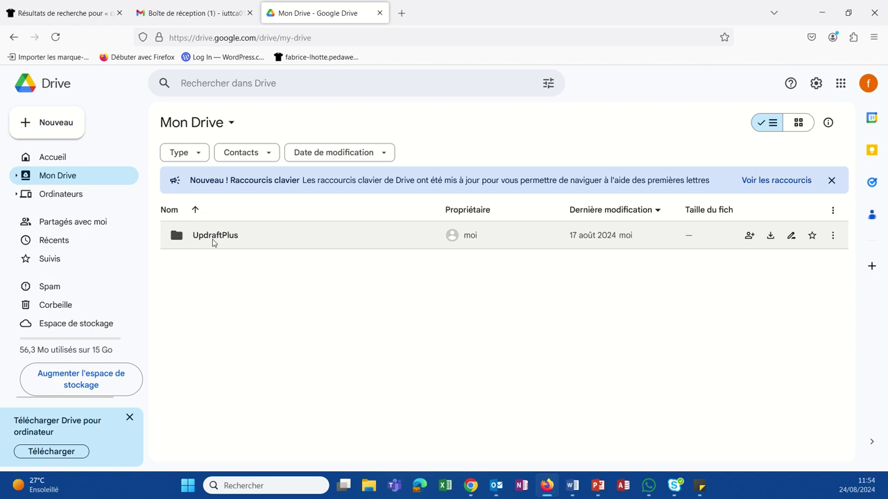
pyautogui.click(213, 240)
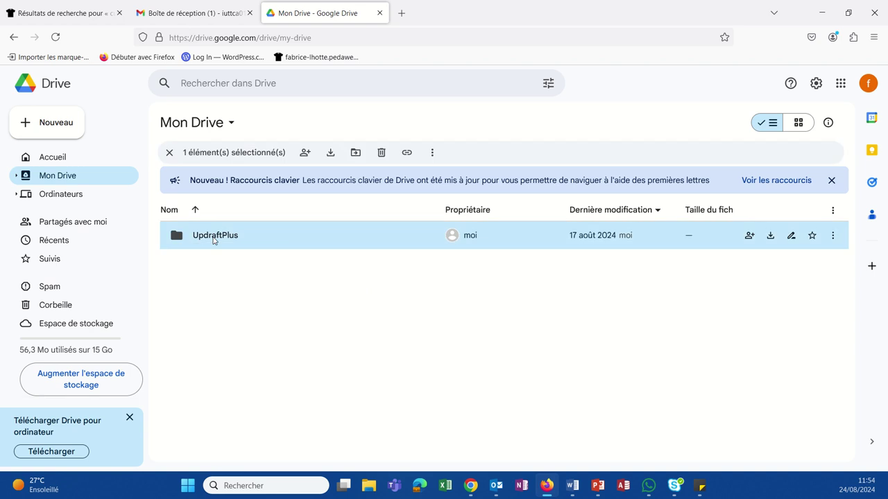
pyautogui.doubleClick(215, 236)
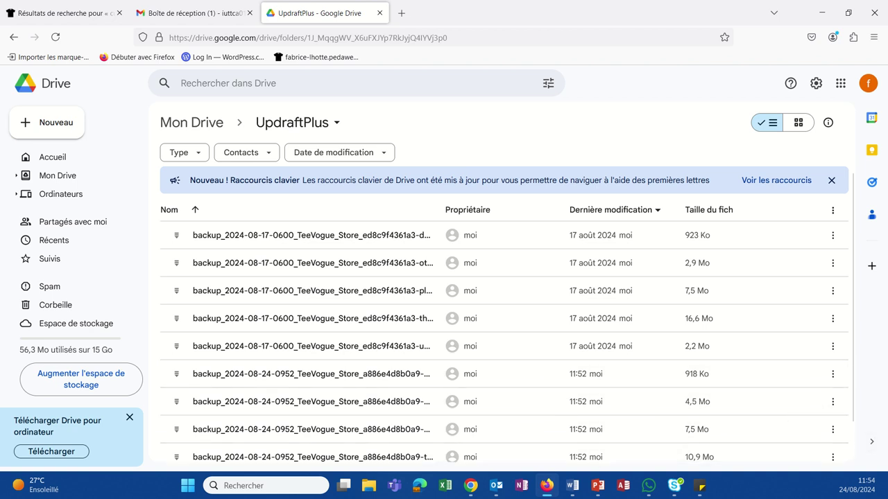
# Compare the backup files in the Google Drive folder with the Aug 24, 2024 9:52 backup listed in WordPress.
pyautogui.hotkey('alt', 'Tab')
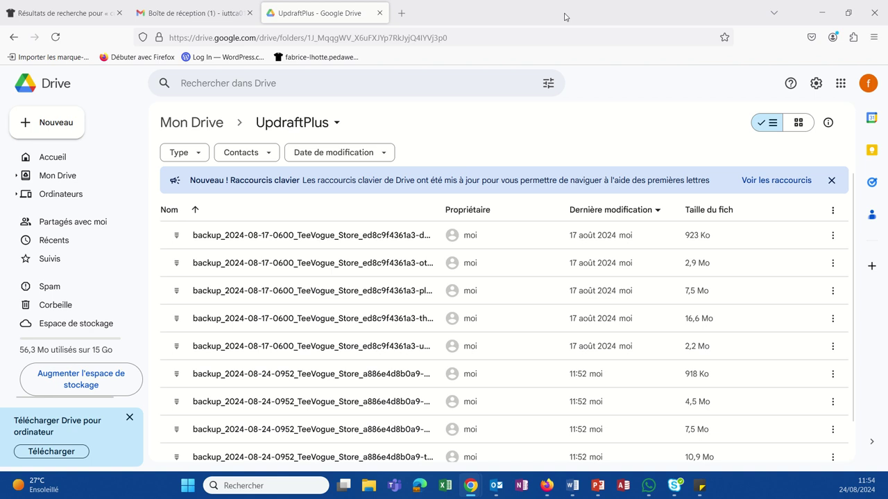
pyautogui.hotkey('alt', 'Tab')
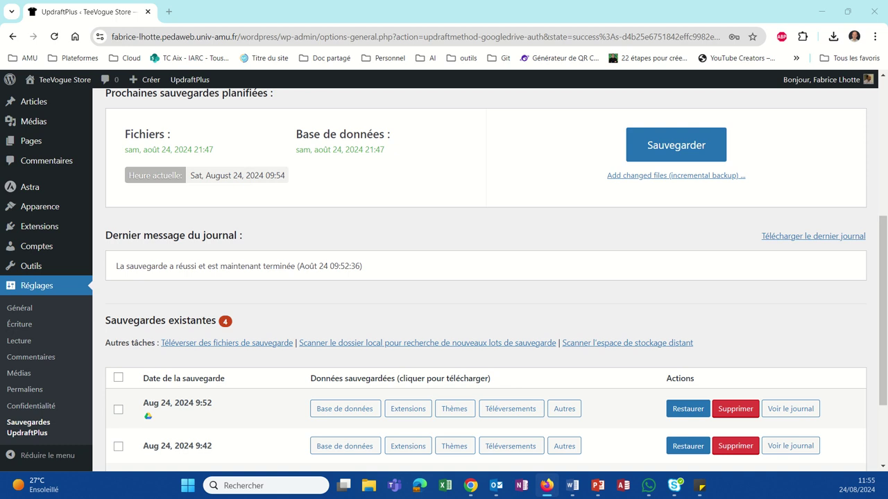
pyautogui.click(547, 486)
pyautogui.moveTo(753, 143); pyautogui.dragTo(457, 6)
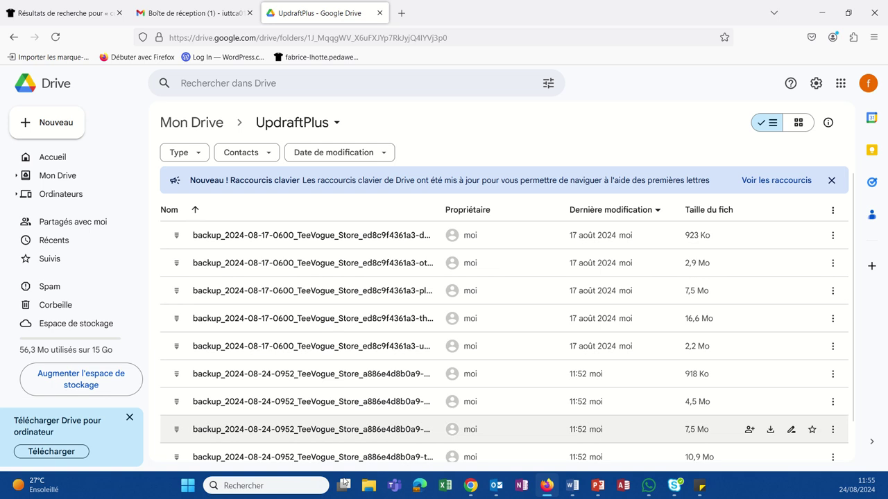
pyautogui.scroll(-1, 575, 386)
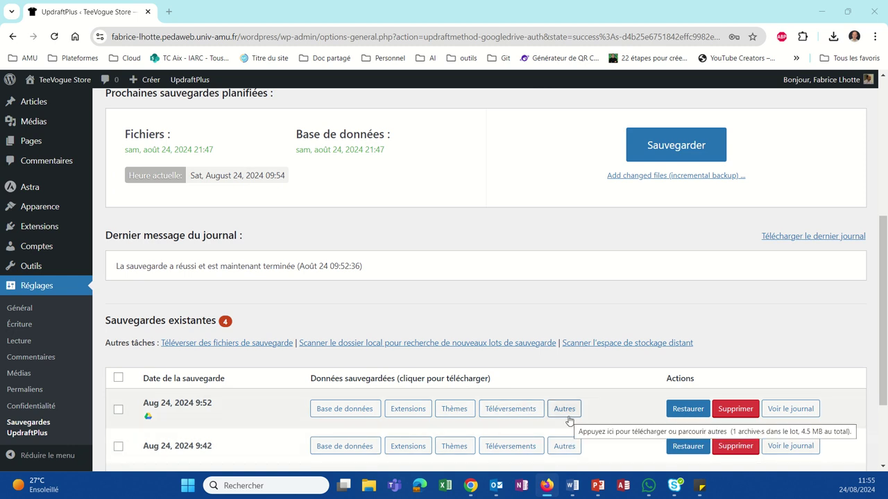
# Delete the Aug 17, 2024 6:00 and Aug 16, 2024 11:28 backup sets from the existing backups.
pyautogui.scroll(-3, 233, 434)
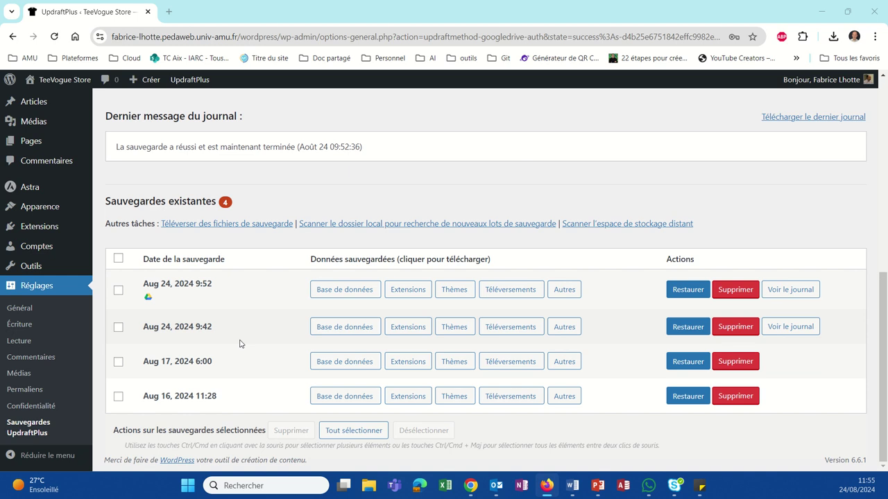
pyautogui.click(118, 362)
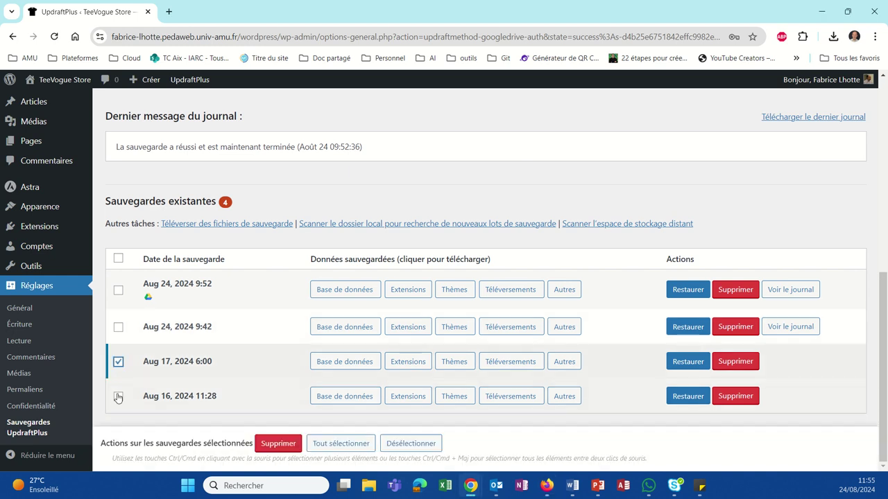
pyautogui.click(118, 397)
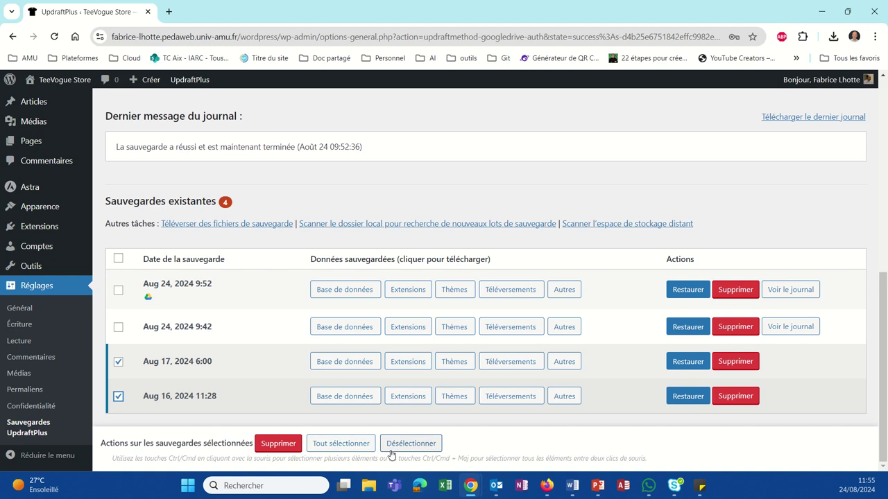
pyautogui.click(295, 444)
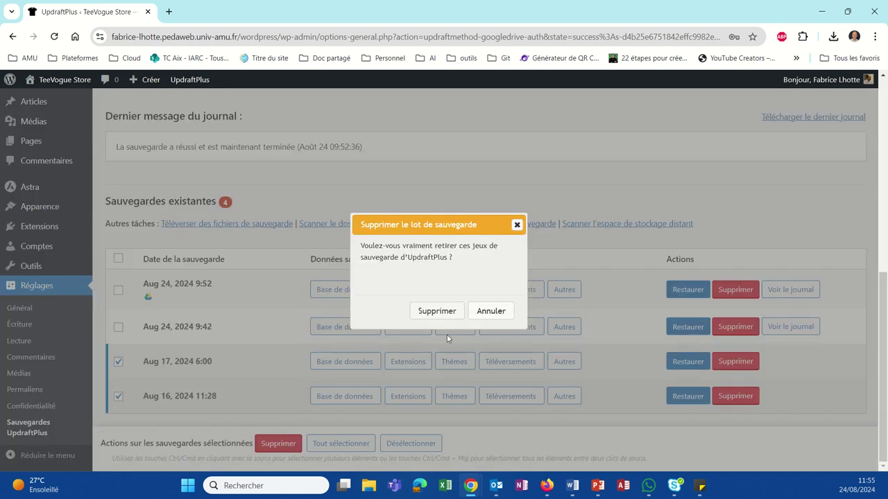
pyautogui.click(438, 313)
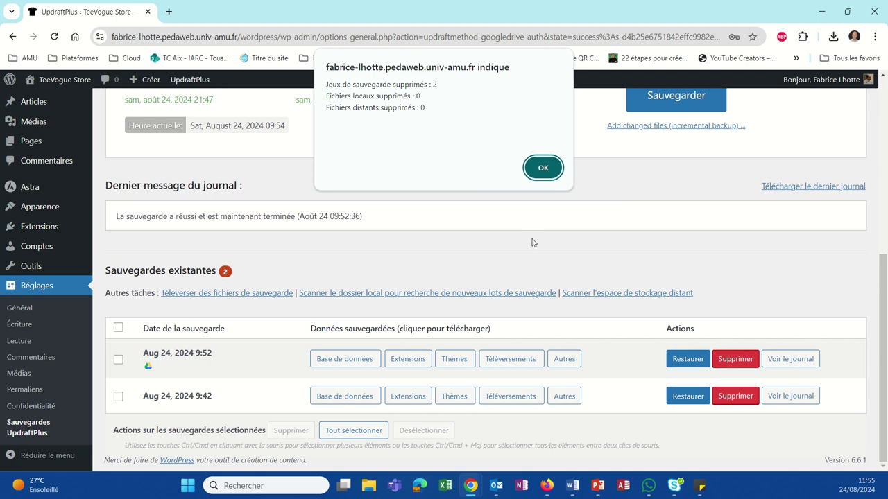
pyautogui.click(545, 158)
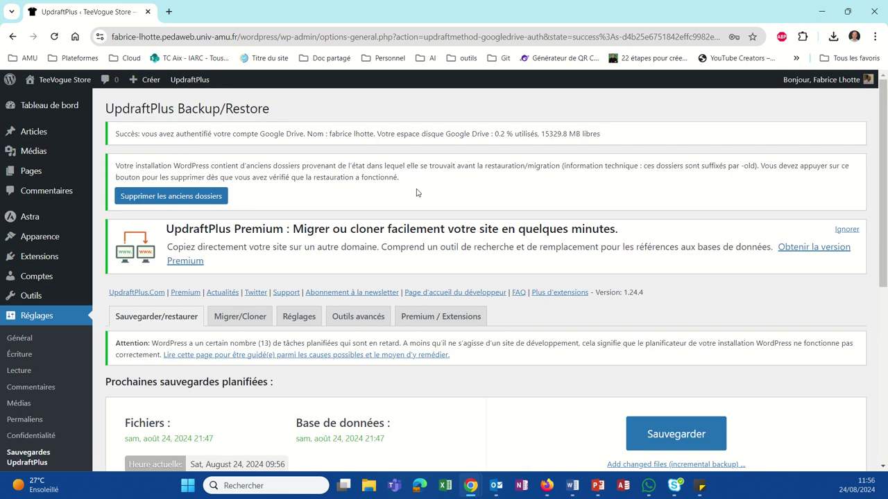
# Review the UpdraftPlus backup page and open the list of all the site's articles.
pyautogui.scroll(5, 454, 260)
pyautogui.scroll(-5, 109, 154)
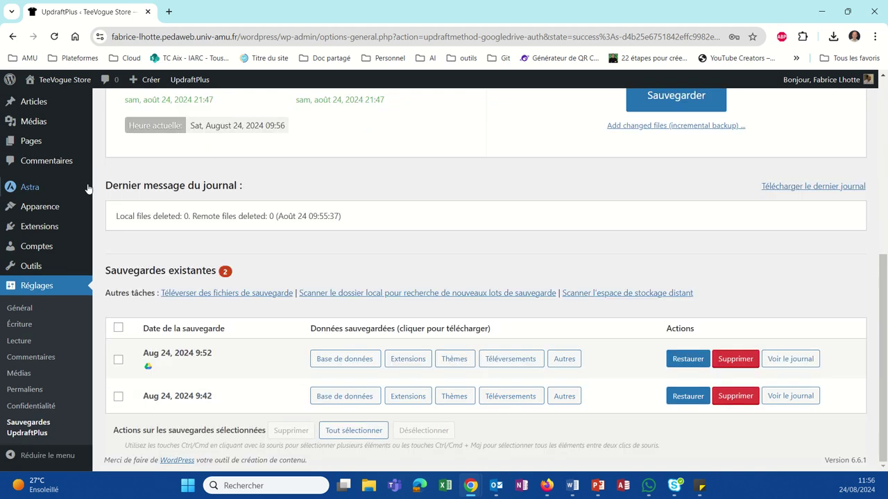
pyautogui.click(32, 105)
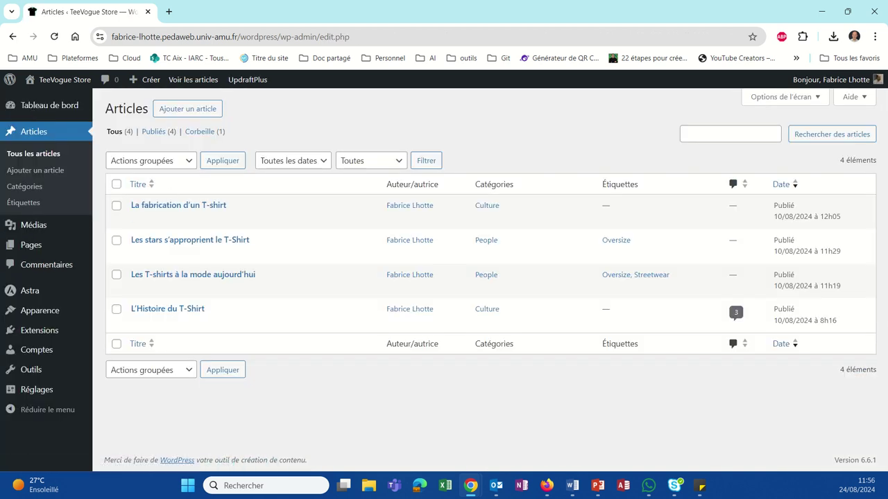